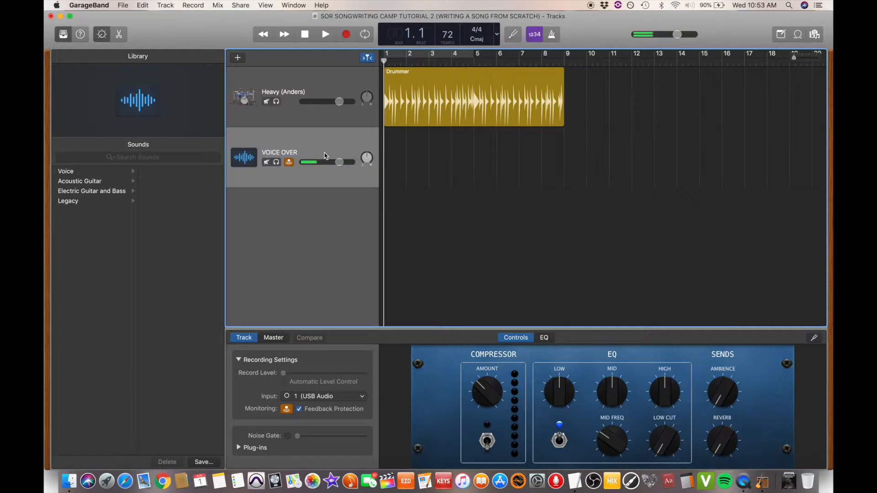
Step: Add a guitar audio track on Input 2 with monitoring enabled
{"action": "left_click", "coordinate": [166, 5]}
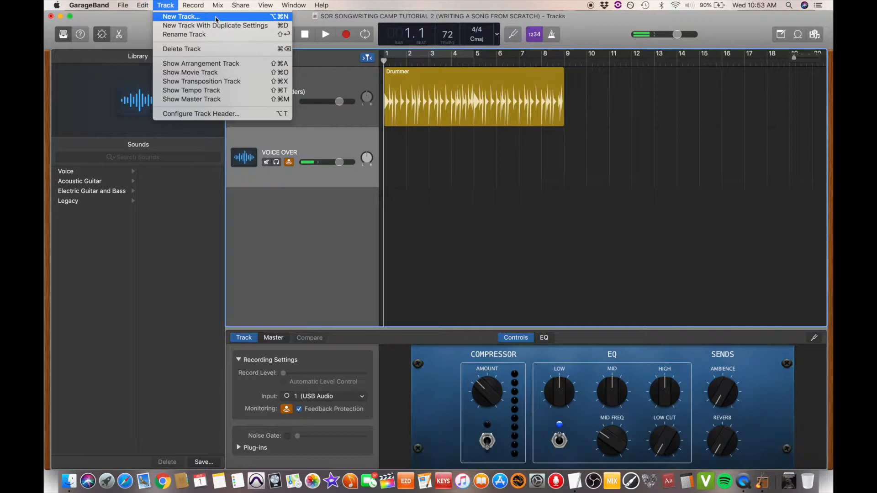
{"action": "left_click", "coordinate": [215, 17]}
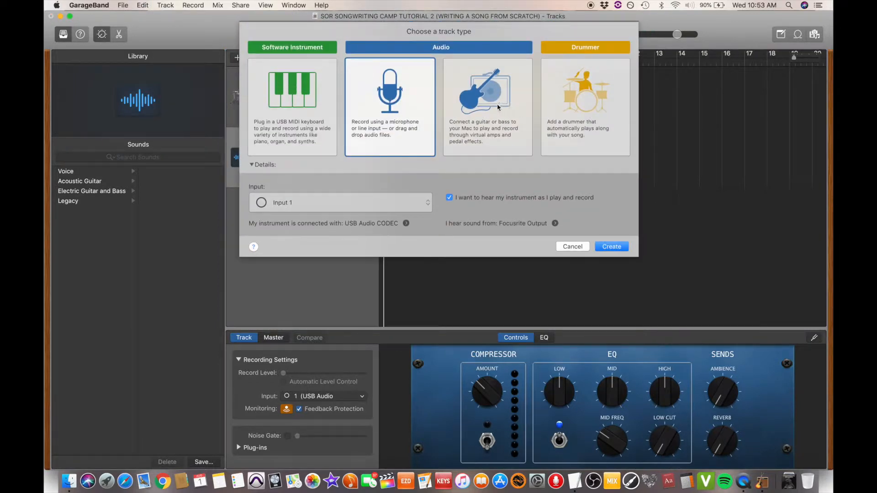
{"action": "left_click", "coordinate": [498, 107]}
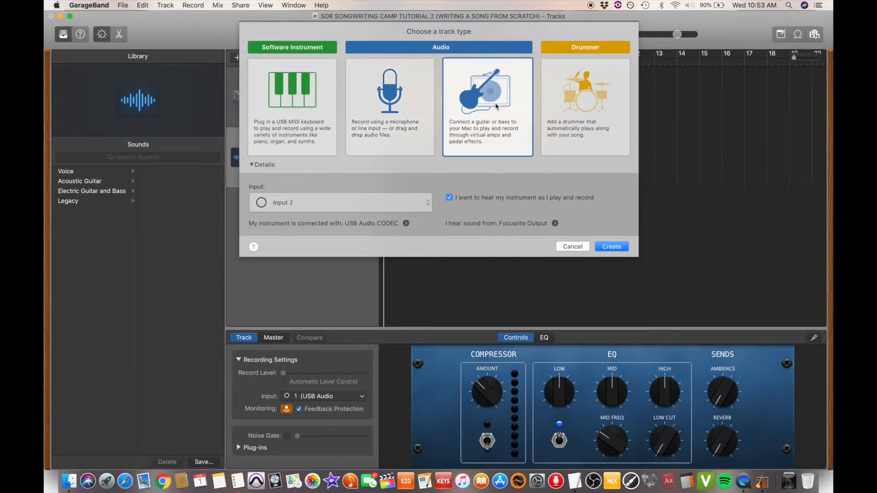
{"action": "left_click", "coordinate": [612, 246]}
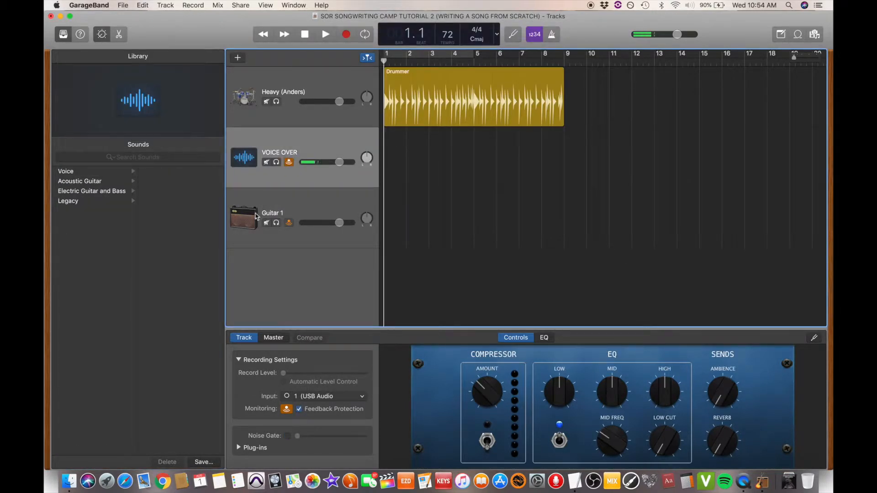
Step: Record a rough guitar idea on the Guitar 1 track across the eight-bar drummer region
{"action": "left_click", "coordinate": [302, 232]}
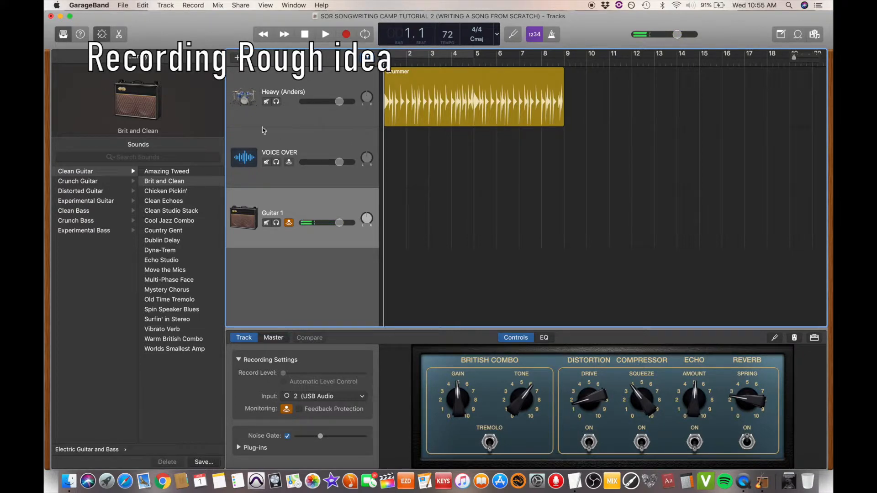
{"action": "key", "text": "r"}
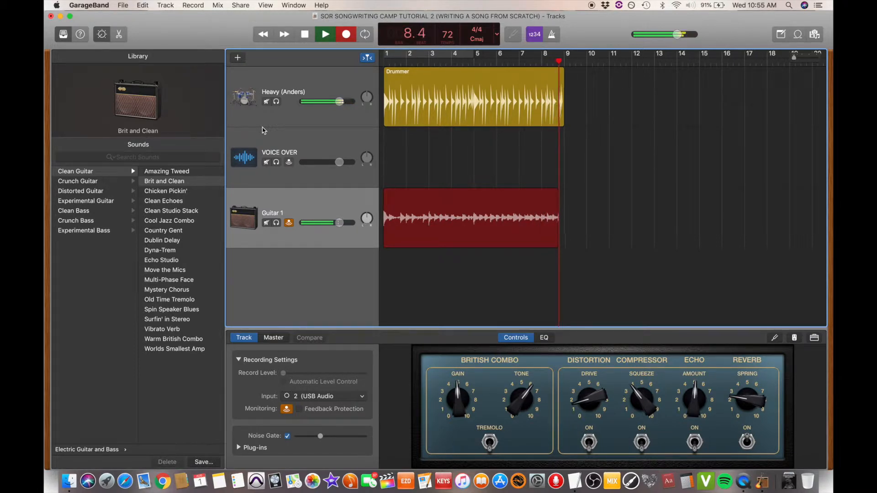
{"action": "key", "text": "space"}
Step: Turn on cycling, shorten the cycle range to bar 1 and play the loop briefly
{"action": "left_click", "coordinate": [288, 163]}
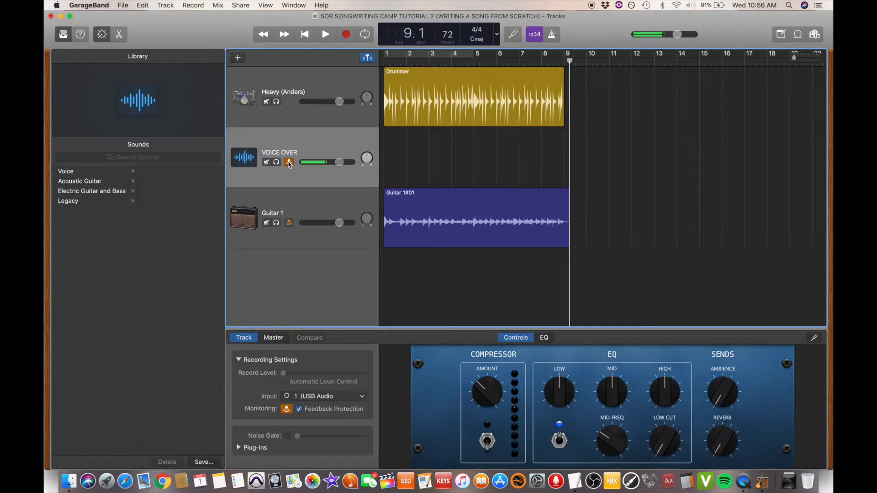
{"action": "key", "text": "c"}
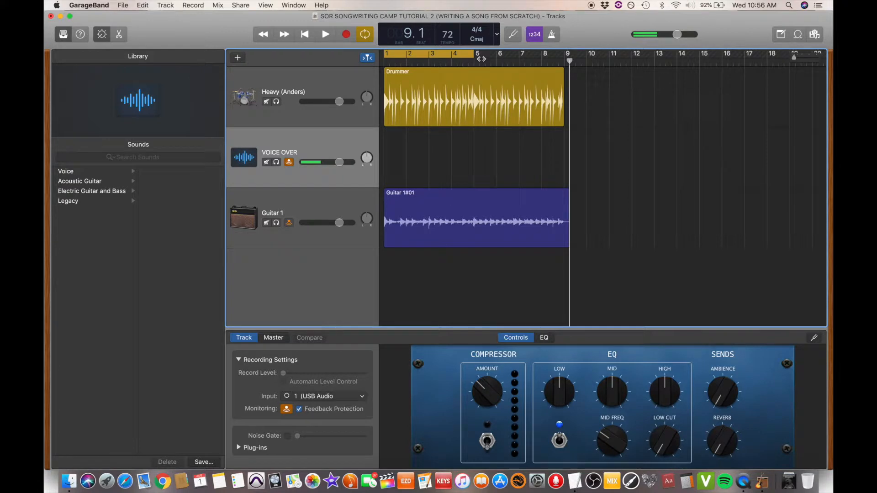
{"action": "left_click_drag", "start_coordinate": [481, 58], "coordinate": [408, 59]}
{"action": "key", "text": "space"}
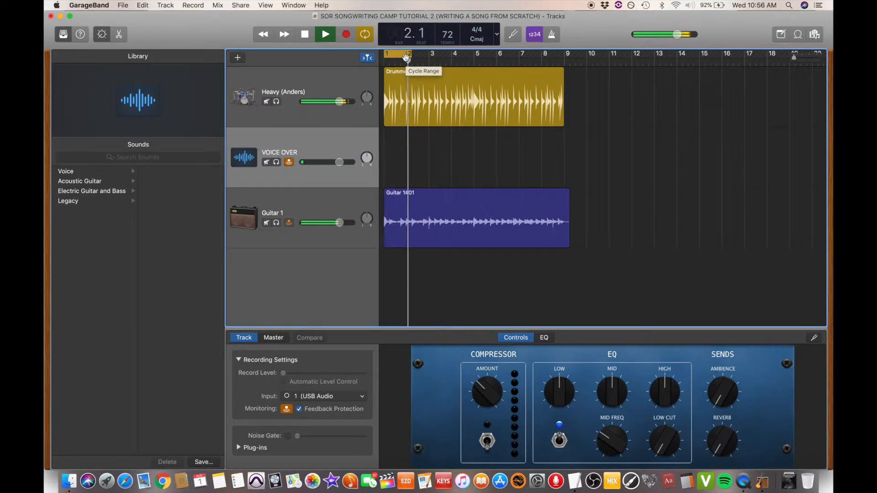
{"action": "key", "text": "space"}
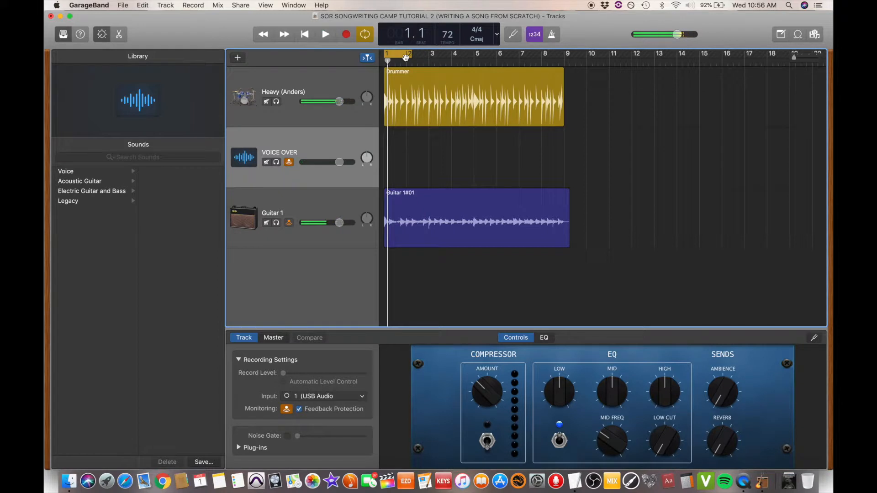
Step: Extend the cycle range across bars 1 to 8 and record looped guitar takes on the Guitar 1 track
{"action": "left_click_drag", "start_coordinate": [410, 55], "coordinate": [565, 44]}
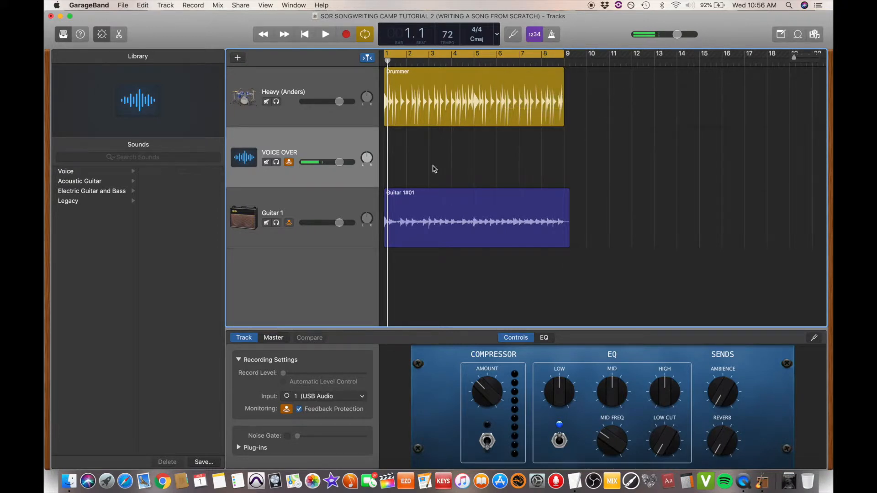
{"action": "left_click", "coordinate": [321, 193]}
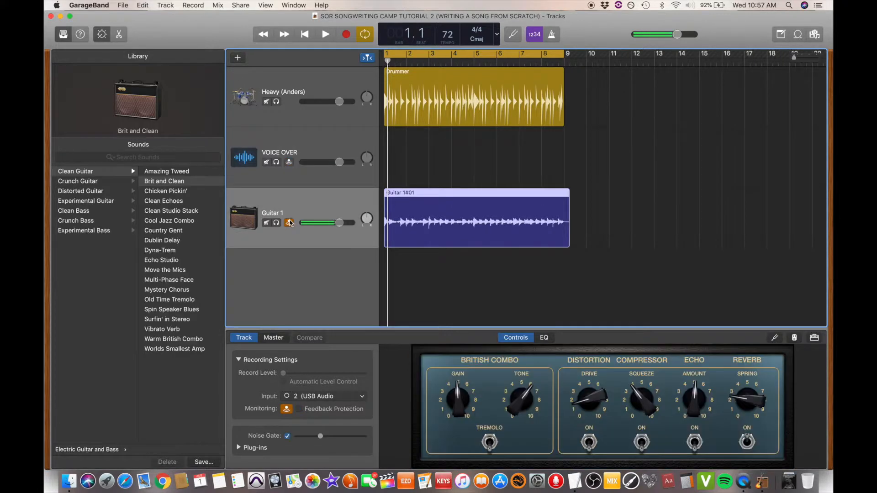
{"action": "key", "text": "r"}
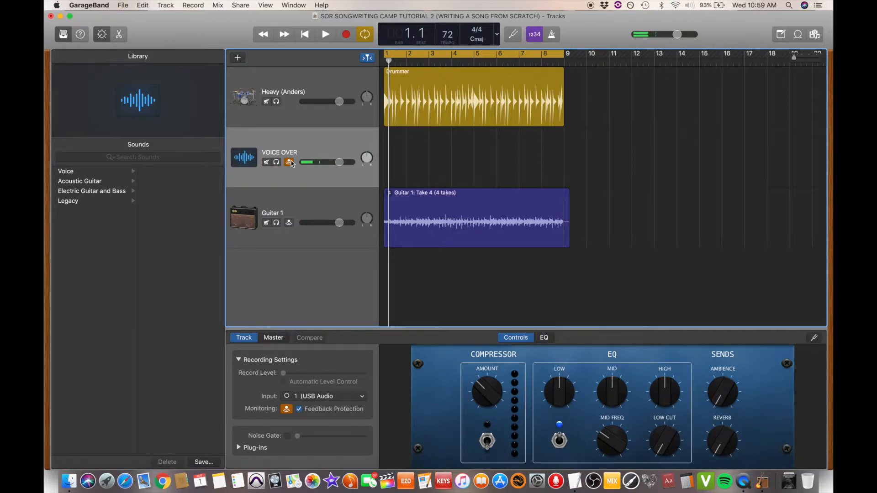
Step: Play back the Guitar 1 recording in the cycle and audition its takes
{"action": "left_click", "coordinate": [290, 162]}
{"action": "left_click", "coordinate": [295, 198]}
{"action": "key", "text": "space"}
{"action": "scroll", "coordinate": [294, 198], "scroll_direction": "up", "scroll_amount": 4}
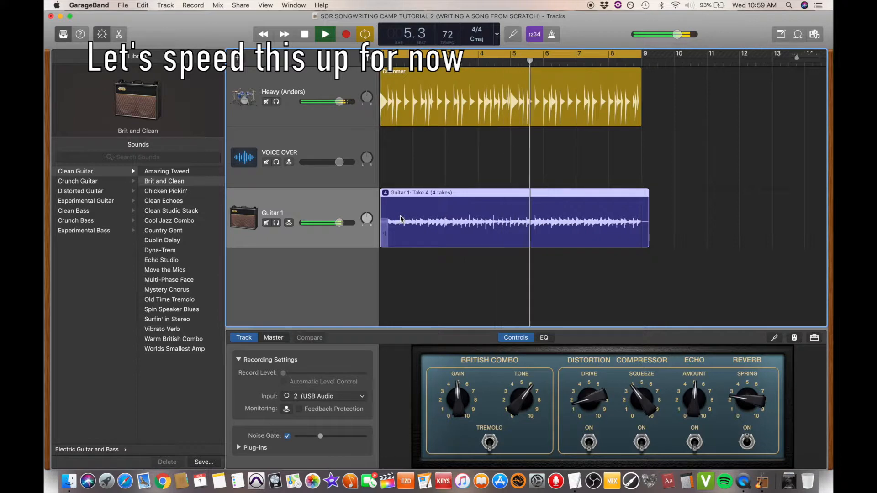
{"action": "left_click", "coordinate": [389, 193]}
{"action": "left_click", "coordinate": [397, 200]}
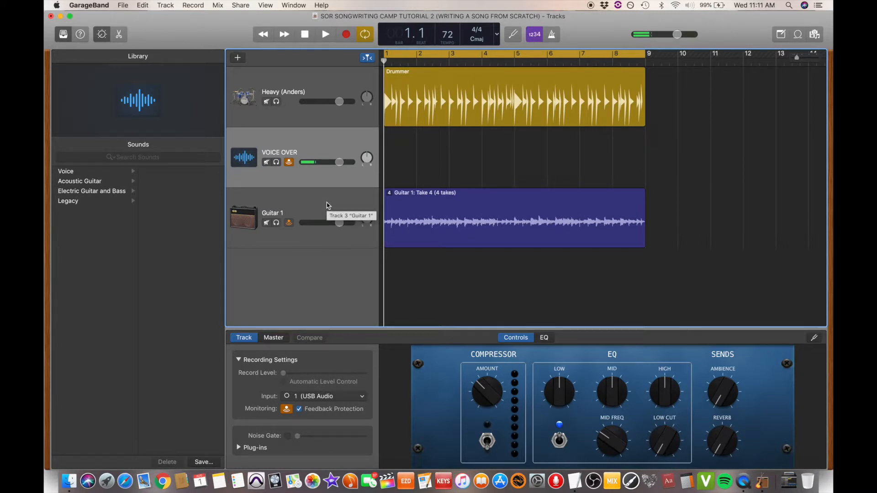
Step: Create a new track with the Guitar 1 track's duplicate settings, and reselect the VOICE OVER track
{"action": "left_click", "coordinate": [168, 6]}
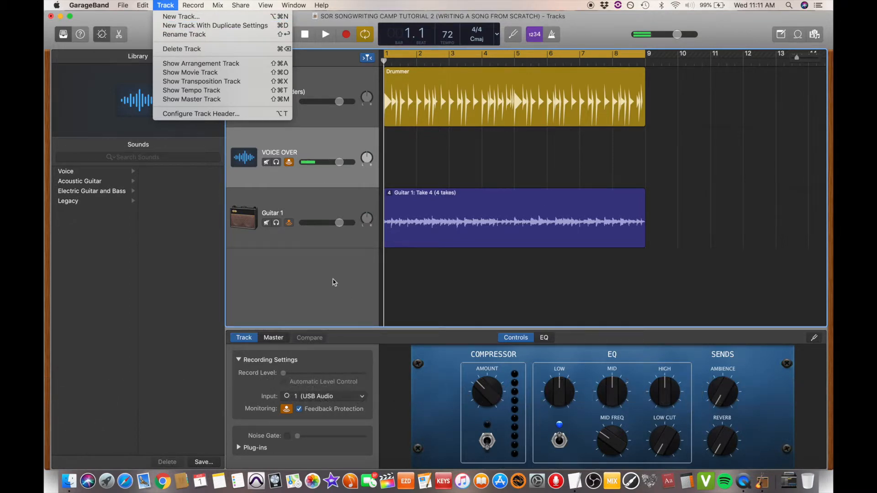
{"action": "left_click", "coordinate": [327, 246]}
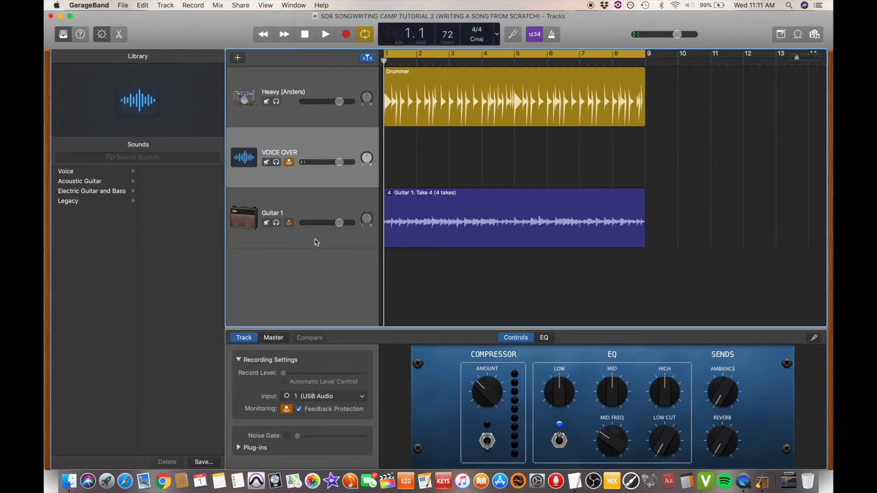
{"action": "left_click", "coordinate": [315, 241]}
{"action": "key", "text": "super+d"}
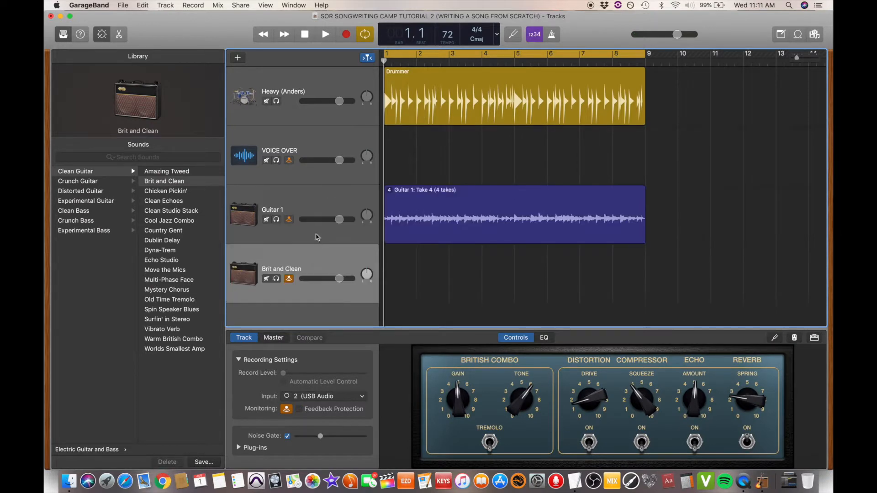
{"action": "left_click", "coordinate": [314, 179]}
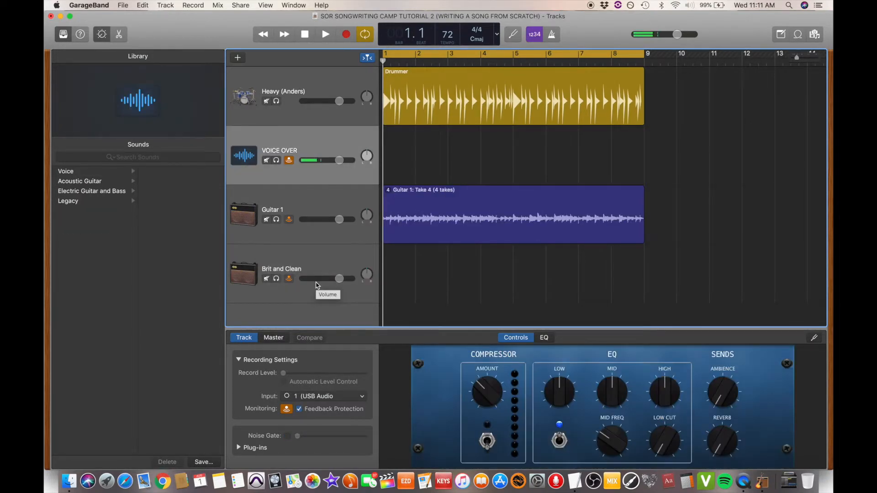
Step: Review takes 3, 2 and 1 of the Guitar 1 region and return to Take 4
{"action": "scroll", "coordinate": [309, 440], "scroll_direction": "down", "scroll_amount": 1}
{"action": "scroll", "coordinate": [326, 323], "scroll_direction": "down", "scroll_amount": 1}
{"action": "key", "text": "space"}
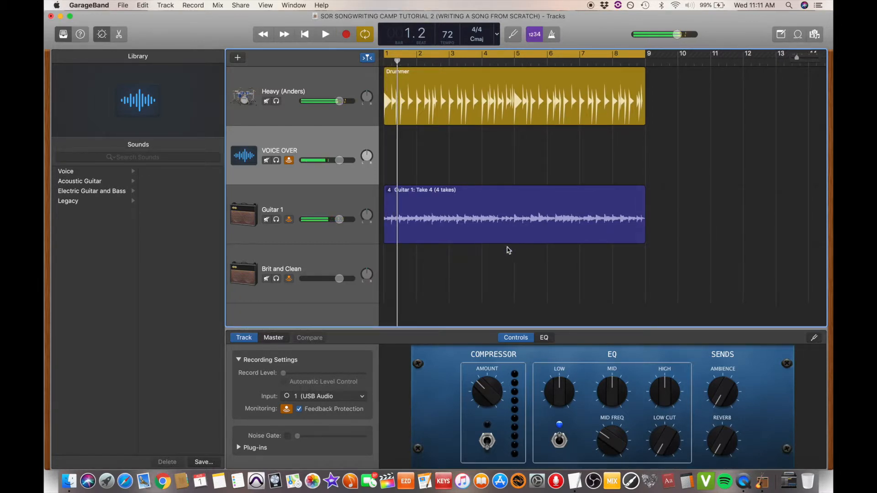
{"action": "left_click", "coordinate": [389, 190]}
{"action": "left_click", "coordinate": [392, 201]}
{"action": "left_click", "coordinate": [390, 190]}
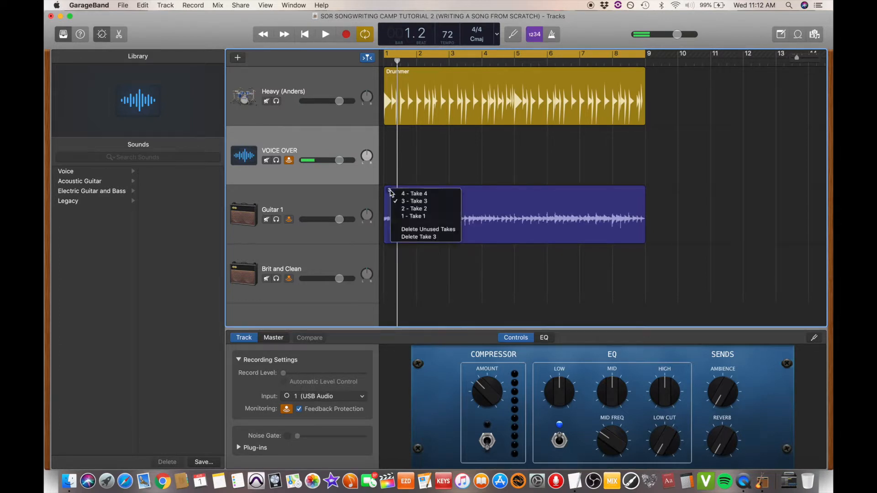
{"action": "left_click", "coordinate": [396, 208]}
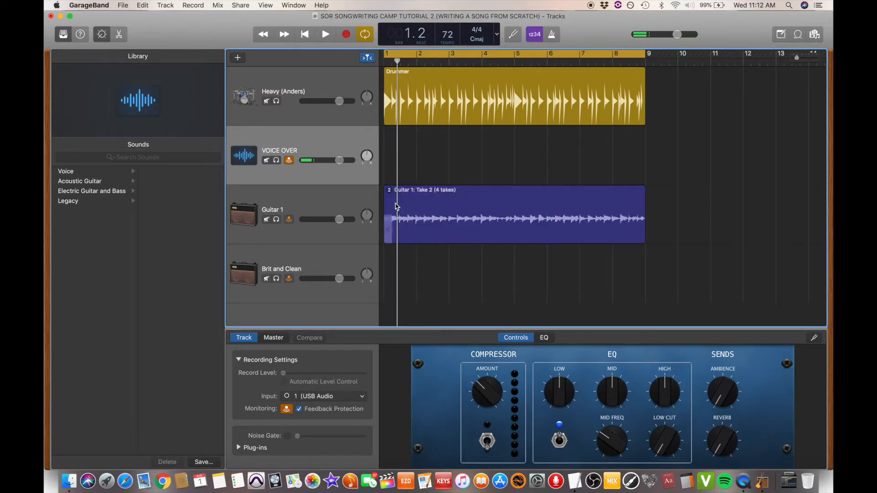
{"action": "left_click", "coordinate": [390, 190]}
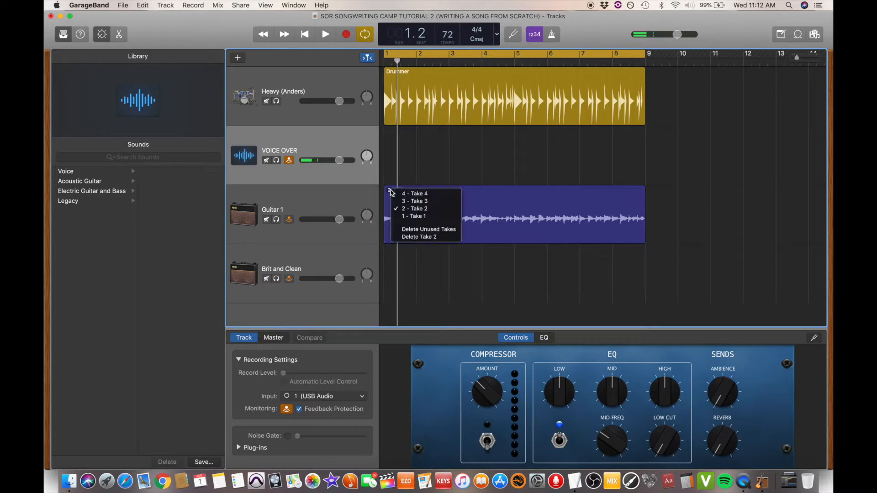
{"action": "left_click", "coordinate": [403, 218]}
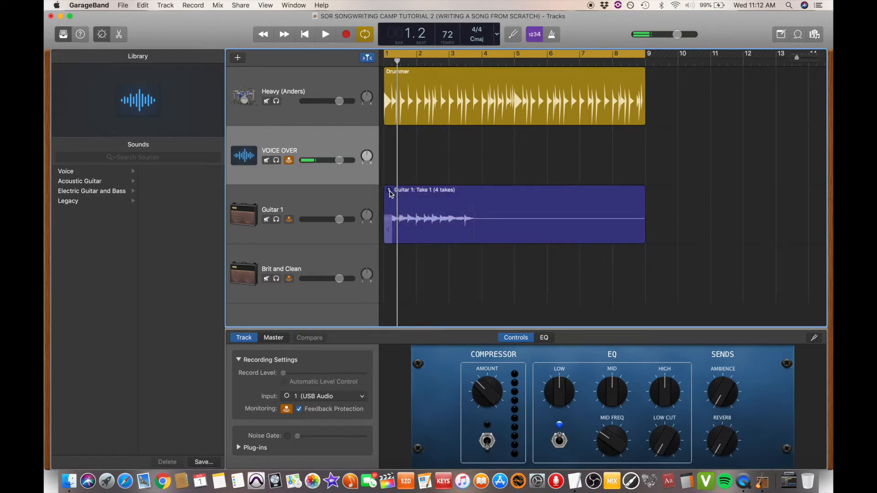
{"action": "left_click", "coordinate": [391, 192]}
{"action": "left_click", "coordinate": [406, 195]}
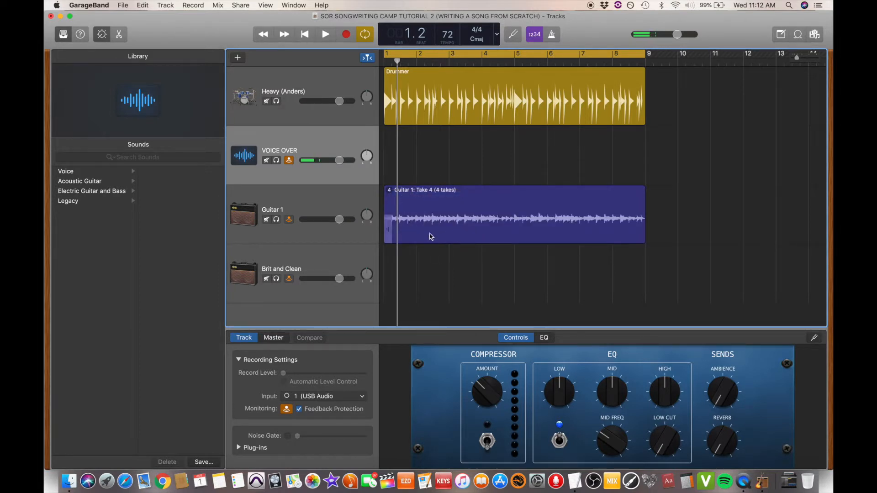
Step: Copy the Guitar 1 region onto the Brit and Clean track at bar 1 and play both together from the start
{"action": "left_click_drag", "start_coordinate": [455, 244], "coordinate": [448, 270]}
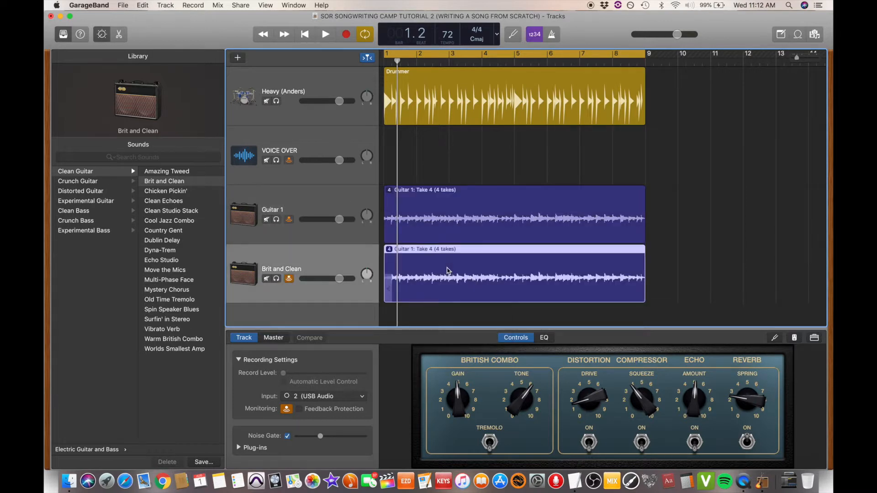
{"action": "left_click", "coordinate": [342, 187]}
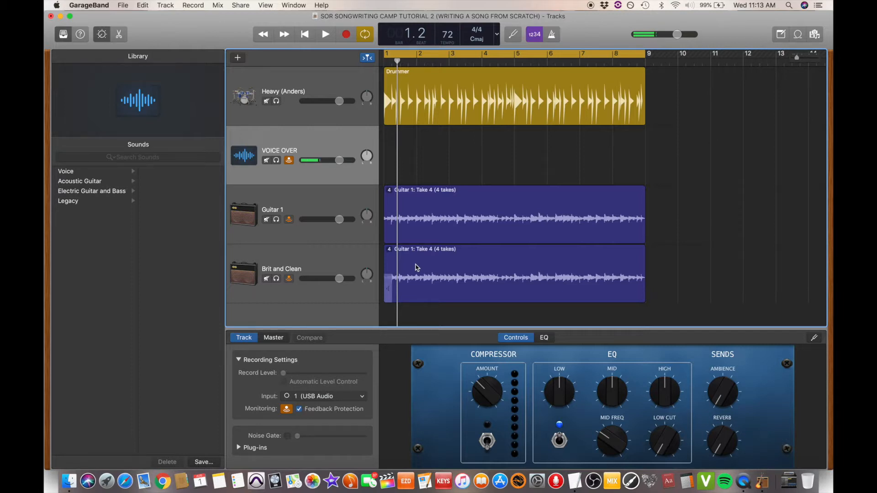
{"action": "key", "text": "Return"}
{"action": "key", "text": "space"}
{"action": "key", "text": "space"}
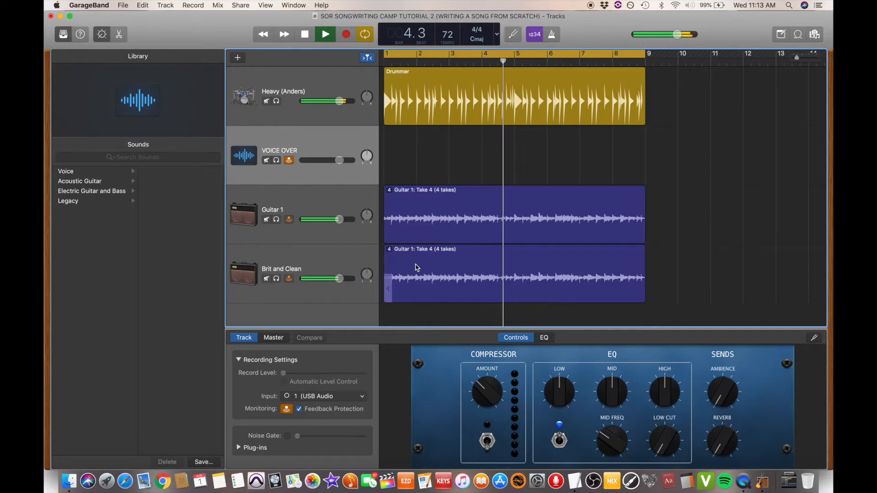
{"action": "key", "text": "space"}
{"action": "key", "text": "Return"}
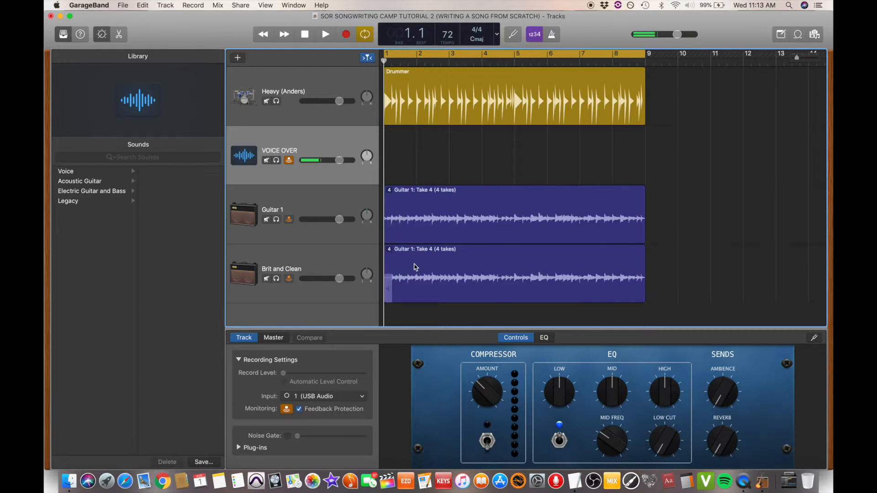
Step: Compare Take 3 and Take 4 of the Brit and Clean region during playback, leaving it set to Take 3
{"action": "left_click", "coordinate": [389, 252]}
{"action": "left_click", "coordinate": [398, 258]}
{"action": "key", "text": "space"}
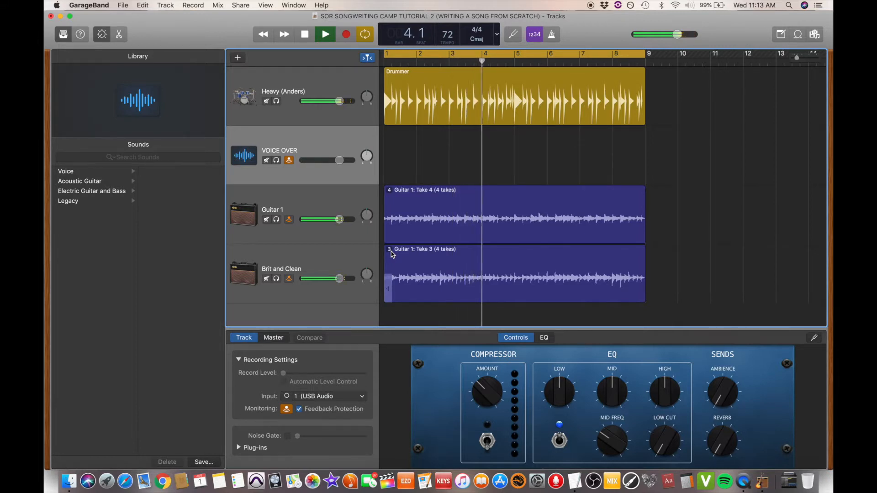
{"action": "left_click", "coordinate": [390, 252]}
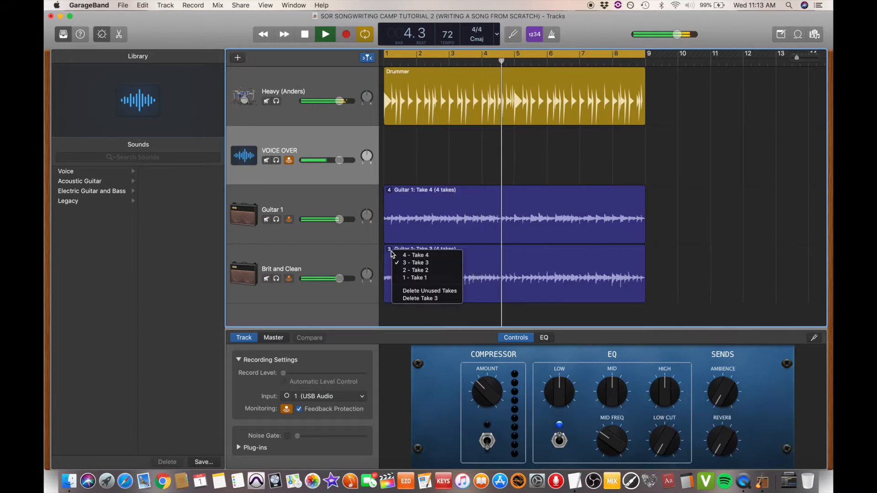
{"action": "left_click", "coordinate": [404, 255]}
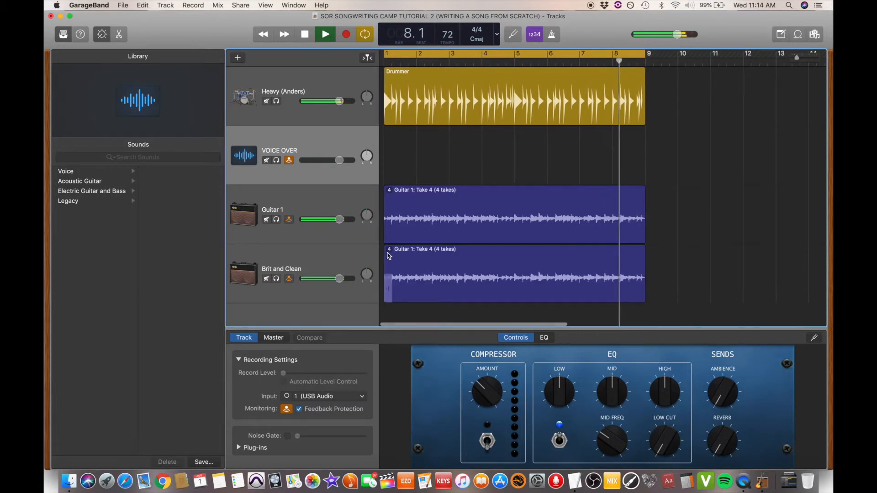
{"action": "key", "text": "space"}
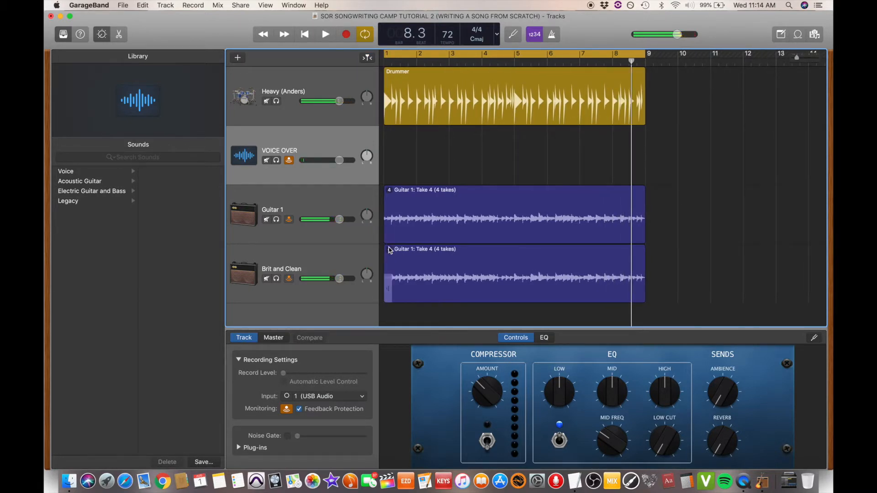
{"action": "left_click", "coordinate": [389, 250]}
{"action": "left_click", "coordinate": [397, 264]}
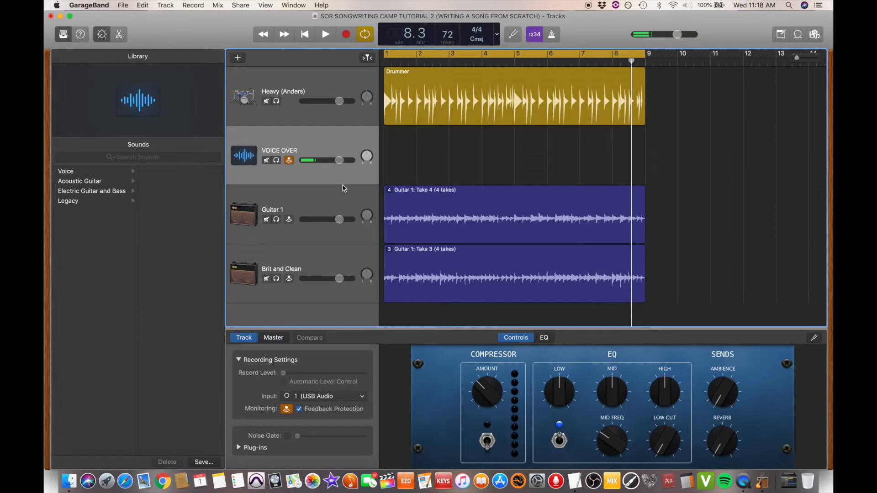
Step: Add a guitar or bass audio track on Input 2 with instrument monitoring on, and reselect the VOICE OVER track
{"action": "left_click", "coordinate": [166, 5]}
{"action": "left_click", "coordinate": [172, 19]}
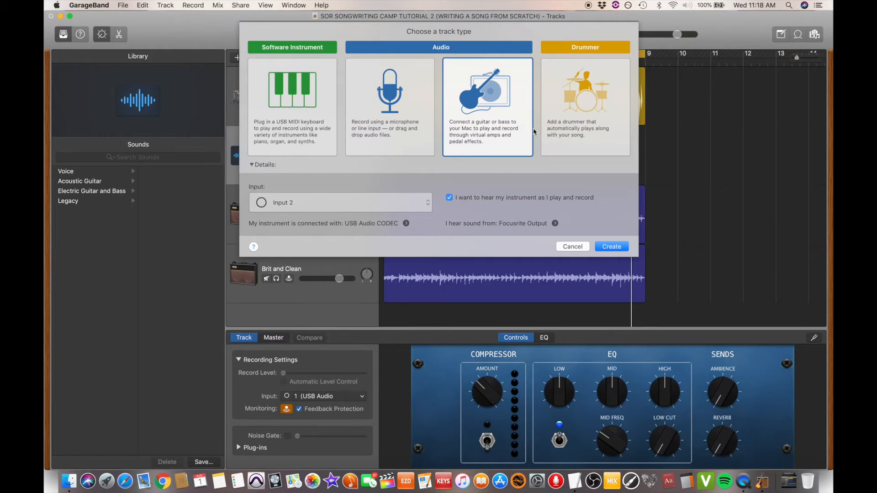
{"action": "left_click", "coordinate": [615, 250]}
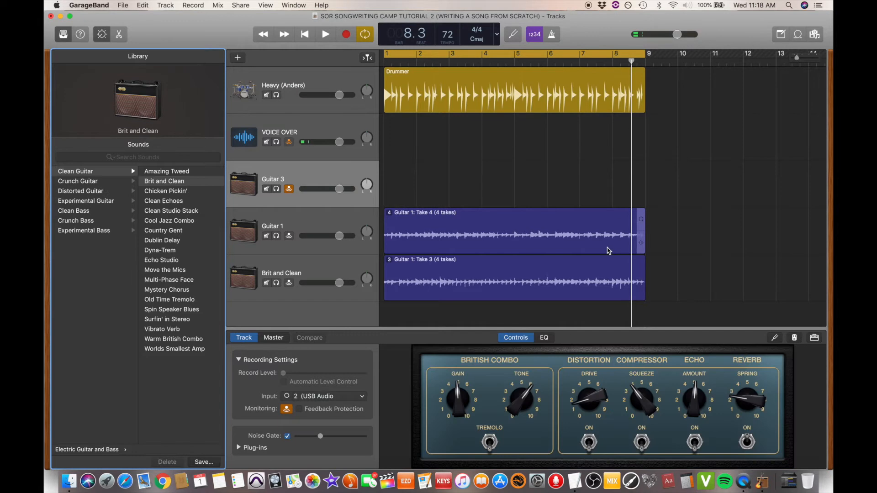
{"action": "left_click", "coordinate": [337, 129]}
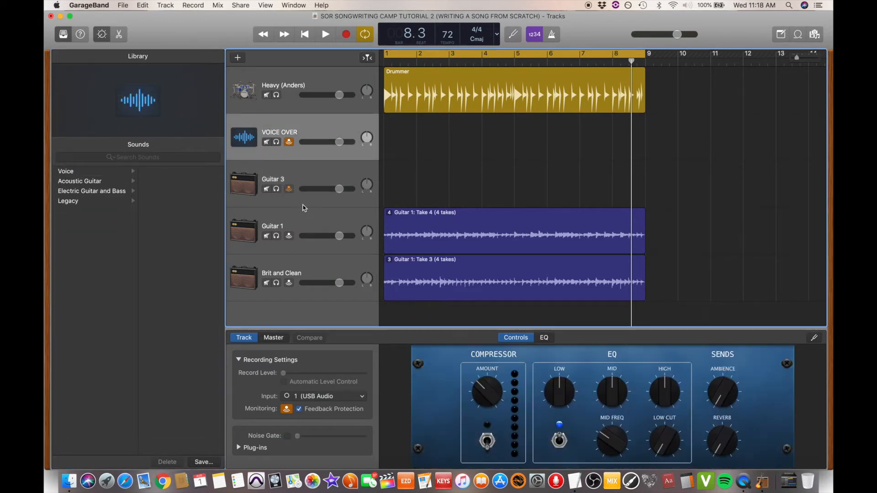
{"action": "left_click", "coordinate": [278, 179]}
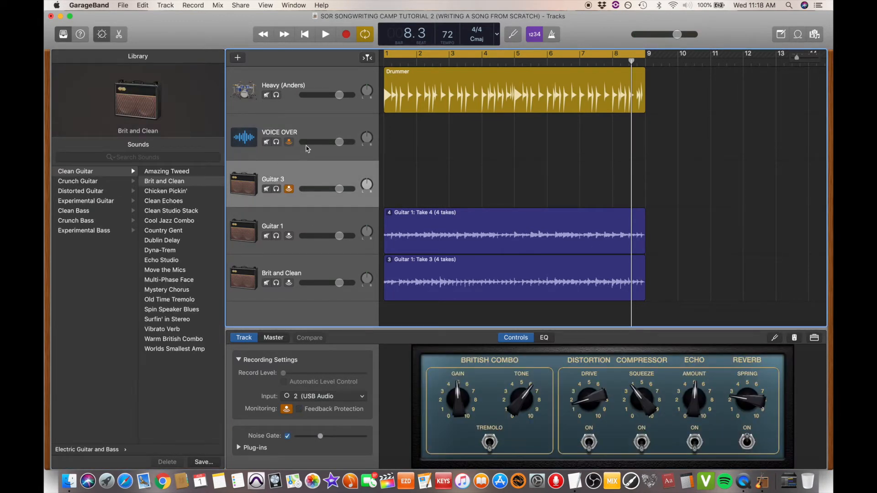
{"action": "left_click", "coordinate": [312, 131]}
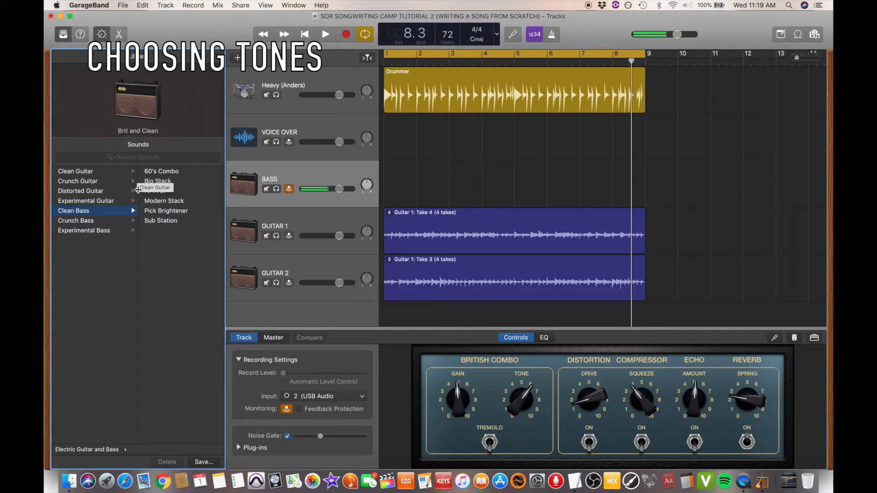
Step: Audition the Clean Bass sounds on the BASS track from 60's Combo through Sub Station, and go back to Modern Stack
{"action": "left_click", "coordinate": [152, 175]}
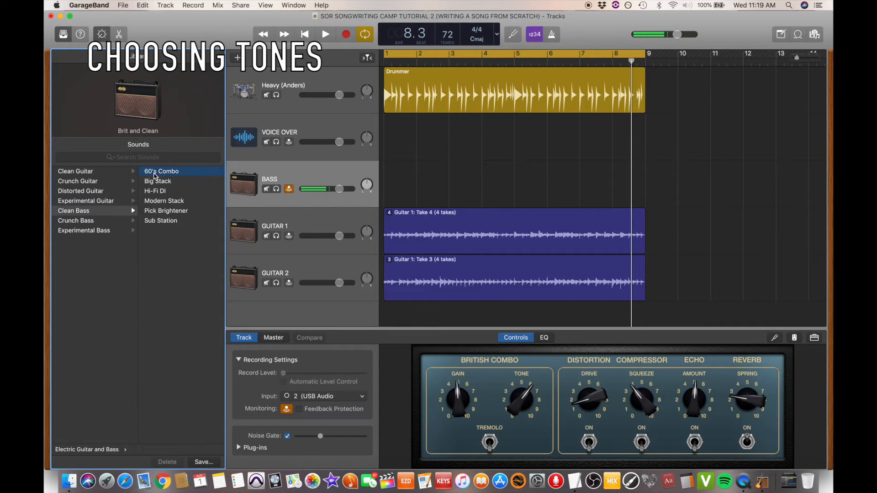
{"action": "left_click", "coordinate": [155, 183]}
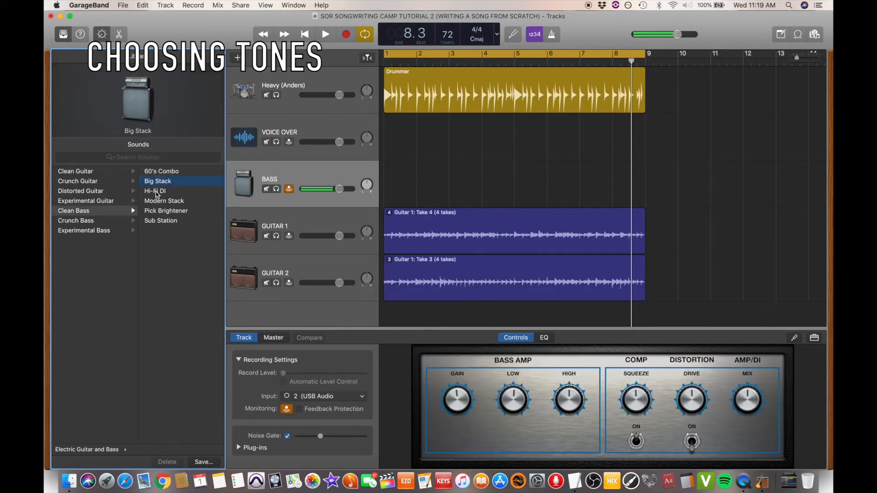
{"action": "left_click", "coordinate": [158, 192]}
{"action": "left_click", "coordinate": [160, 202]}
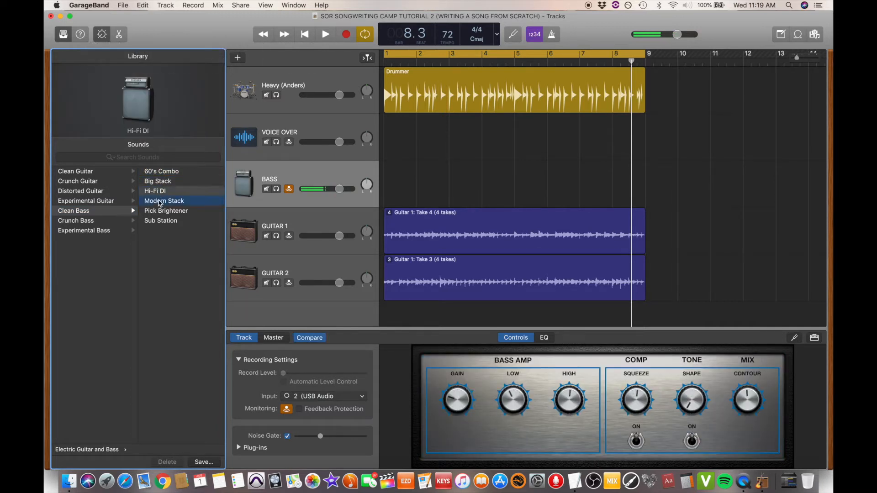
{"action": "left_click", "coordinate": [161, 212]}
{"action": "left_click", "coordinate": [160, 220]}
{"action": "left_click", "coordinate": [158, 202]}
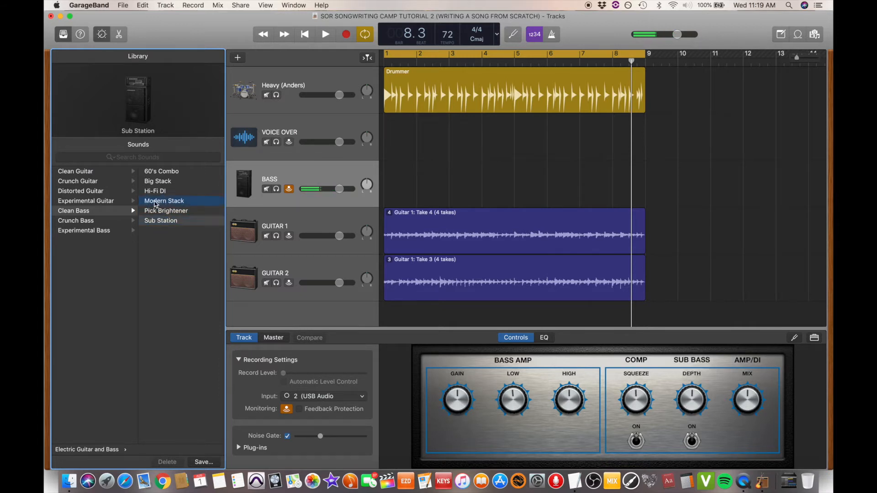
Step: Try the Crunch Cab sound from Crunch Bass on the BASS track, and return to Modern Stack in Clean Bass
{"action": "left_click", "coordinate": [91, 222]}
{"action": "left_click", "coordinate": [158, 172]}
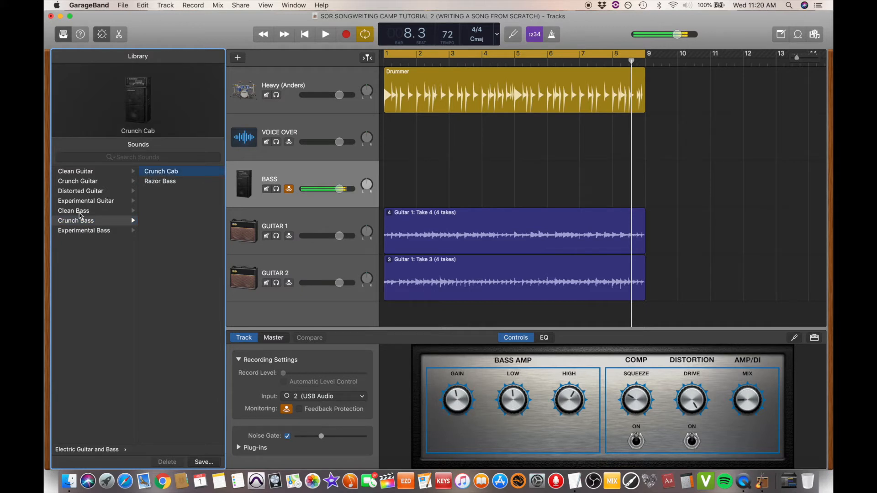
{"action": "left_click", "coordinate": [91, 211]}
{"action": "left_click", "coordinate": [155, 203]}
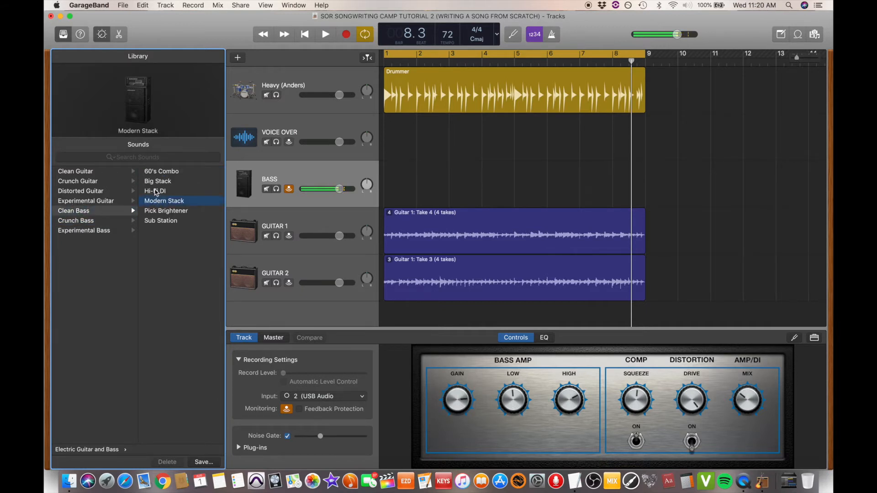
Step: Compare Big Stack, Hi-Fi DI, Modern Stack and 60's Combo on the BASS track, and settle on 60's Combo
{"action": "left_click", "coordinate": [157, 182]}
{"action": "left_click", "coordinate": [160, 192]}
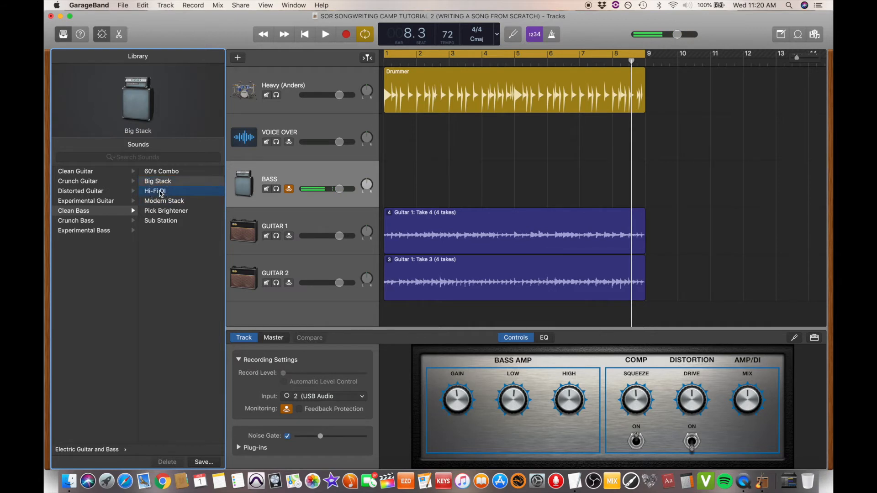
{"action": "left_click", "coordinate": [159, 171]}
{"action": "left_click", "coordinate": [167, 204]}
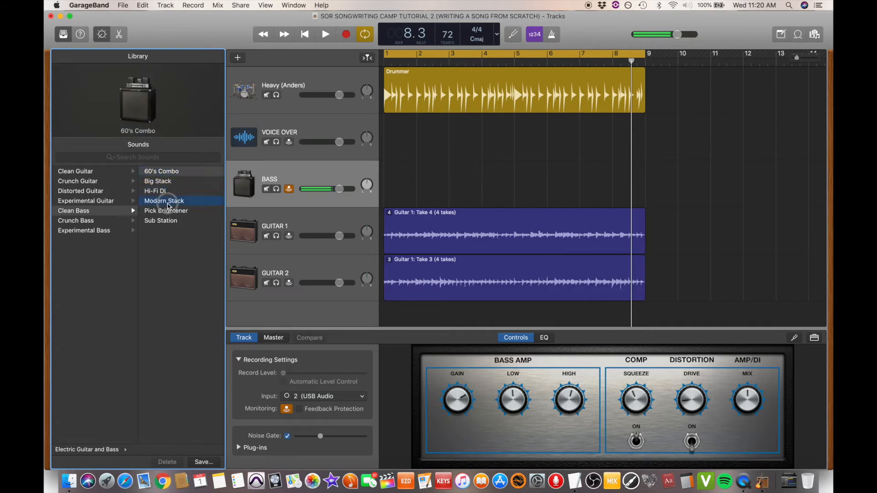
{"action": "left_click", "coordinate": [159, 172]}
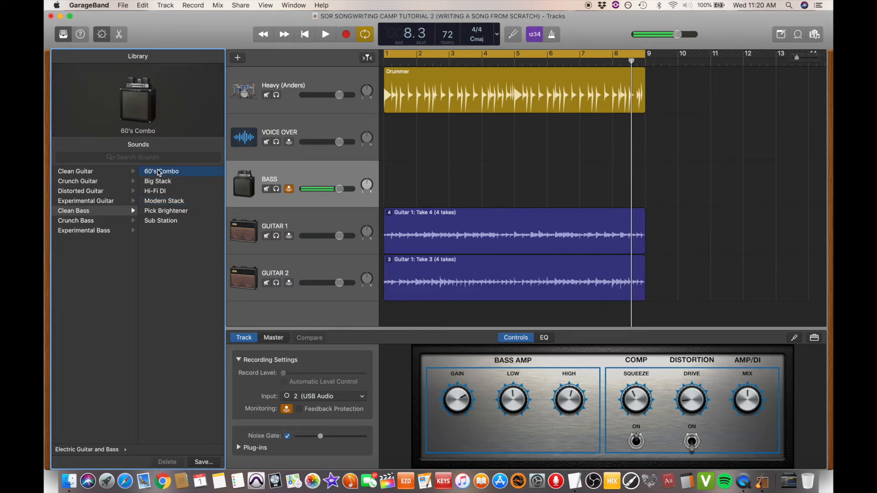
Step: Play the looped song with the BASS track selected, stop playback, and turn on input monitoring for the VOICE OVER track
{"action": "key", "text": "space"}
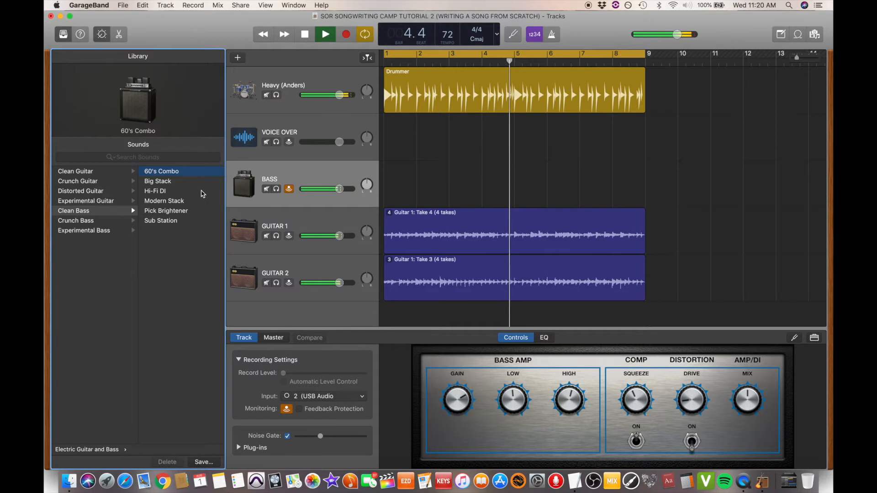
{"action": "key", "text": "space"}
{"action": "left_click", "coordinate": [290, 143]}
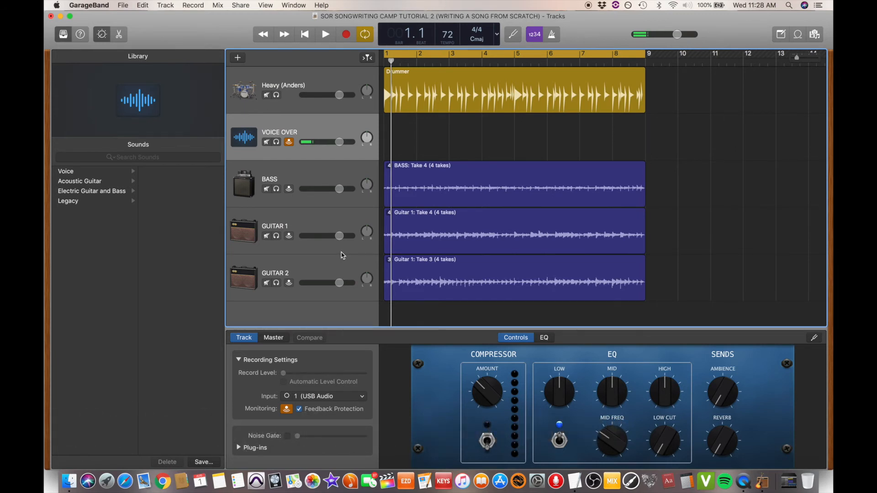
Step: Create another guitar audio track on Input 2 with instrument monitoring enabled
{"action": "left_click", "coordinate": [165, 6]}
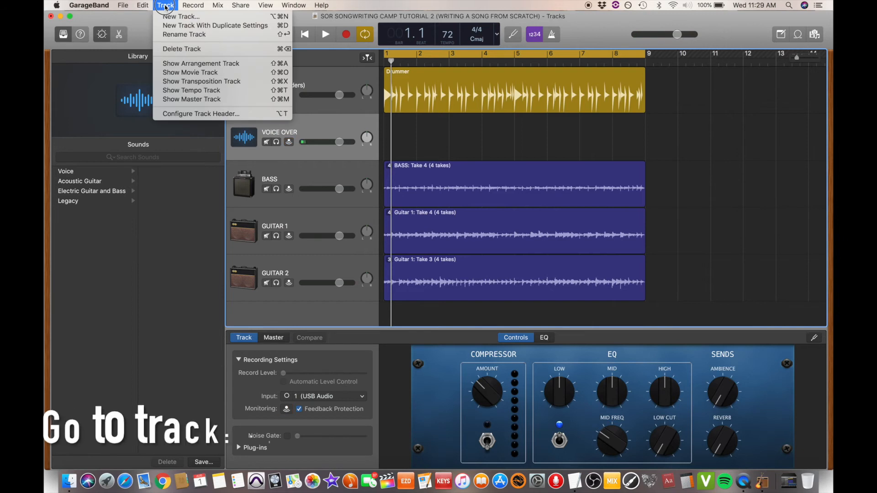
{"action": "left_click", "coordinate": [179, 17]}
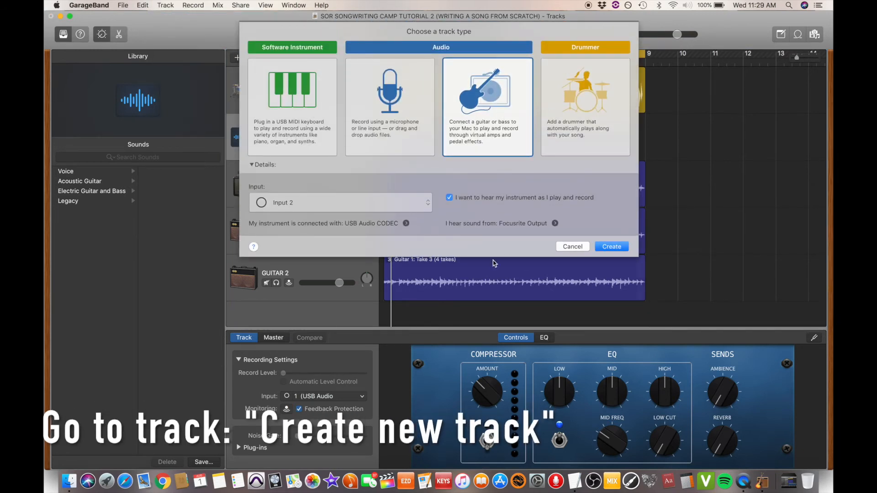
{"action": "left_click", "coordinate": [610, 247]}
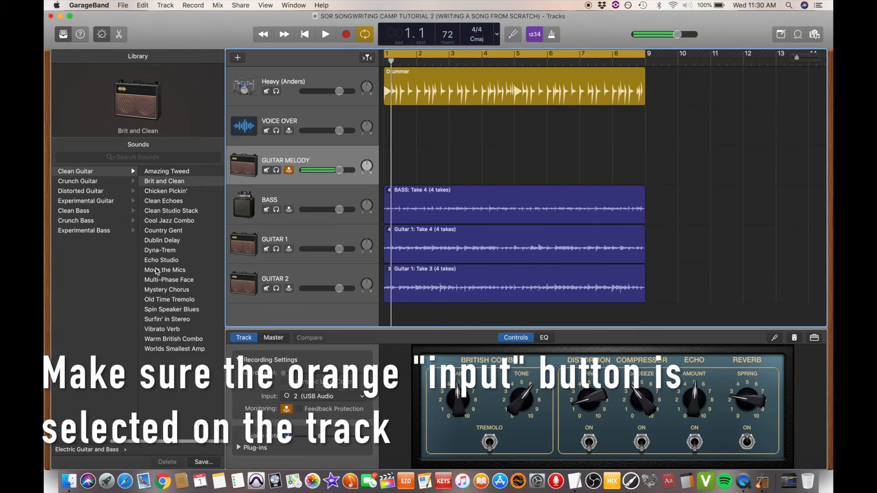
Step: Set the GUITAR MELODY track's sound to Clean Echoes and start recording on that track from bar 1
{"action": "left_click", "coordinate": [158, 202]}
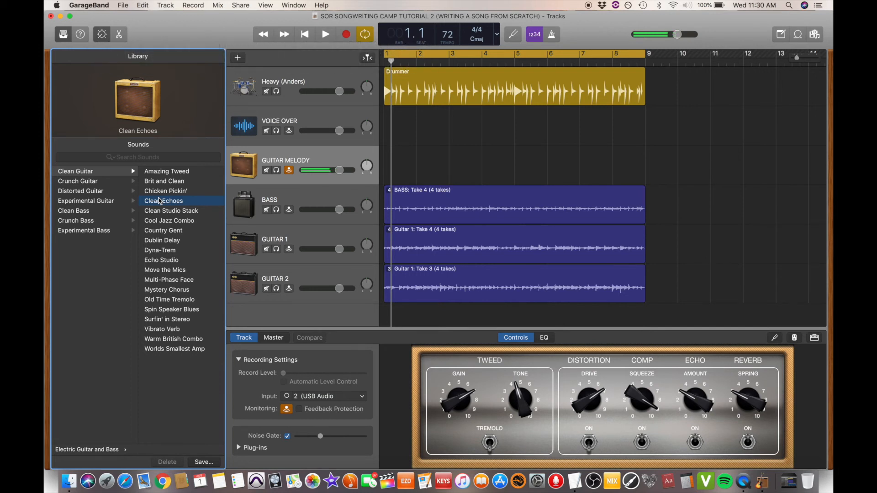
{"action": "left_click", "coordinate": [300, 129]}
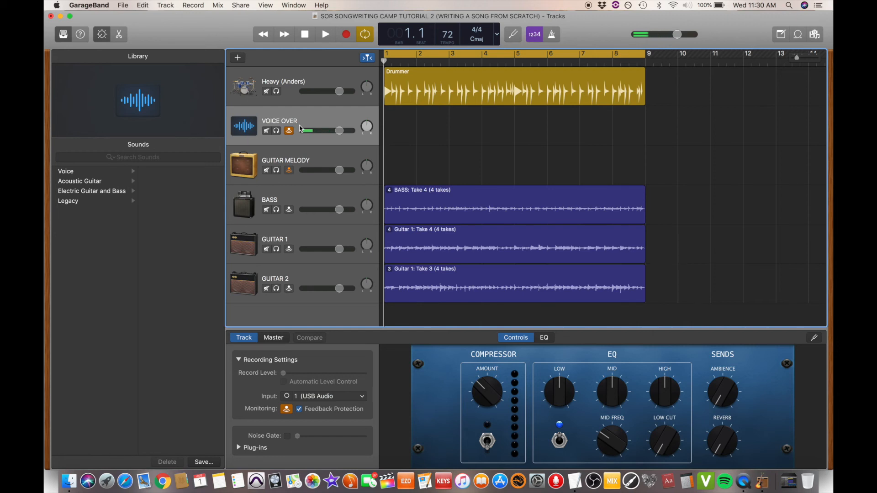
{"action": "left_click", "coordinate": [315, 165]}
{"action": "key", "text": "r"}
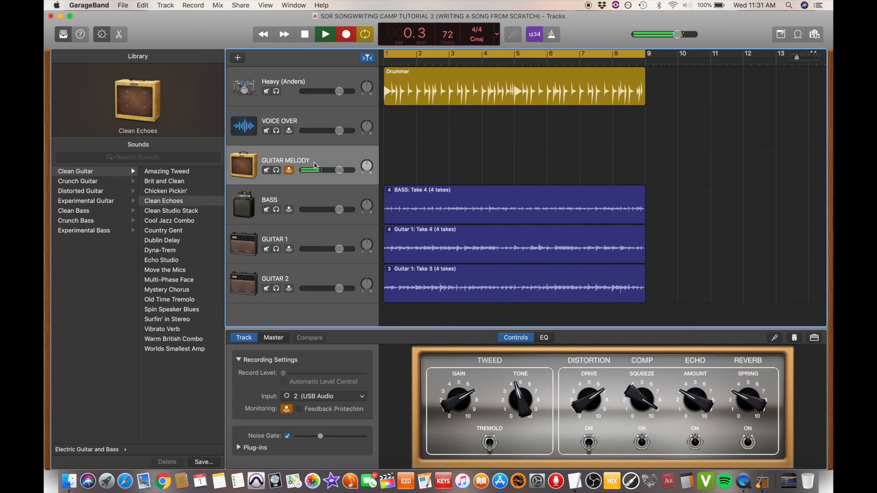